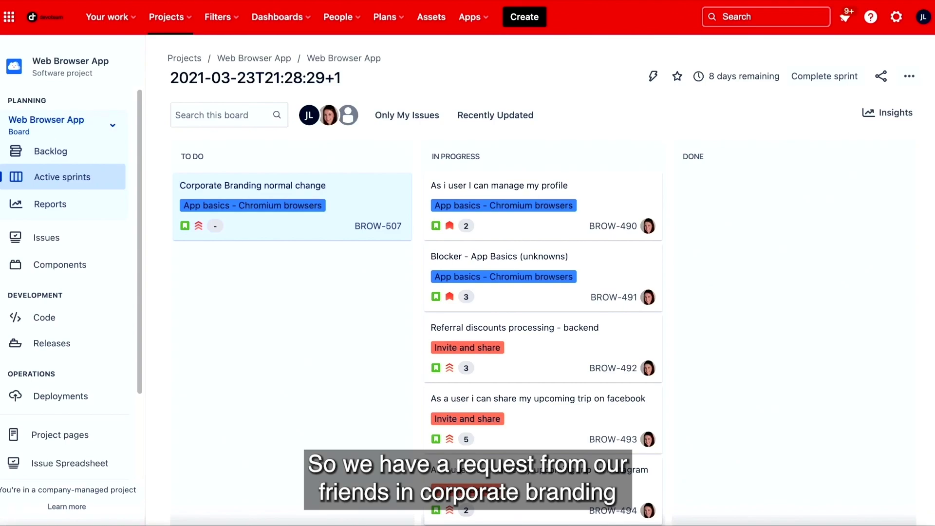
# Open the BROW-507 Corporate Branding story and start creating a Bitbucket branch for it
pyautogui.click(274, 191)
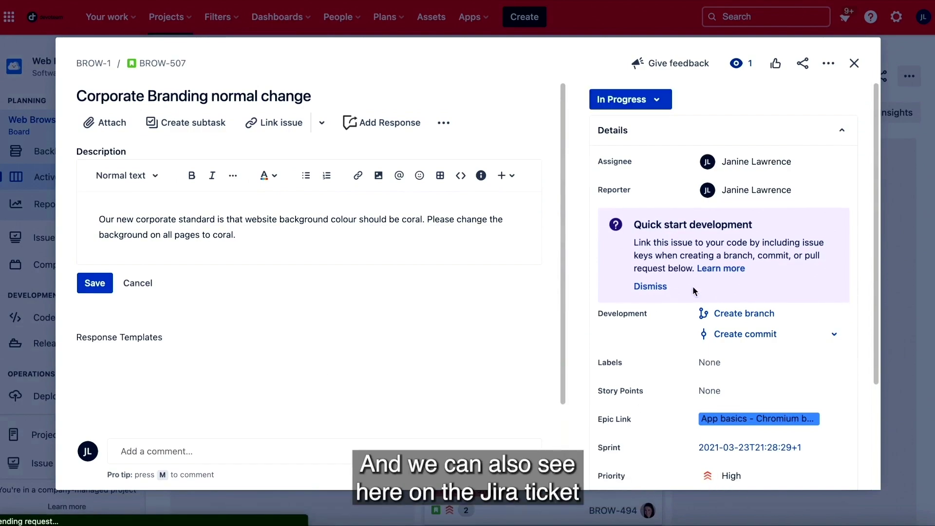
pyautogui.click(738, 313)
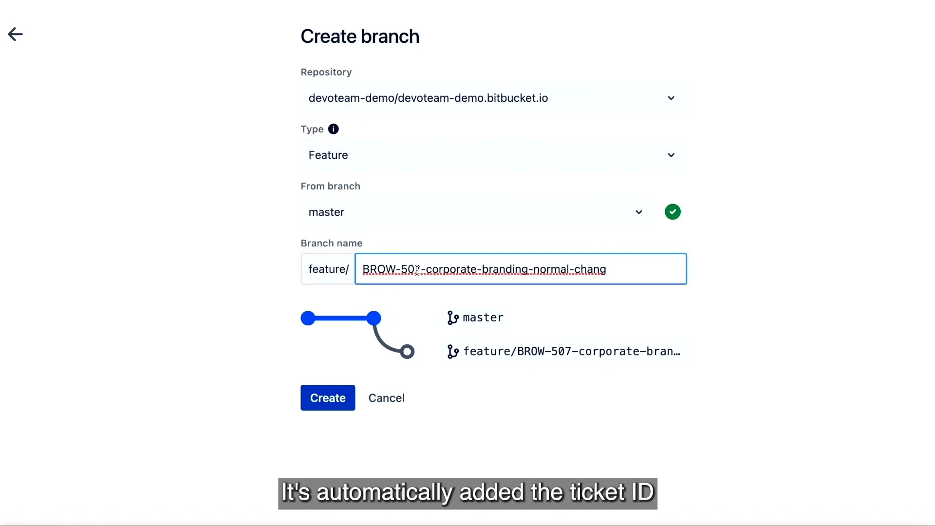
# Create feature/BROW-507-corporate-branding-normal-chang from master and check it out in Sourcetree
pyautogui.click(335, 399)
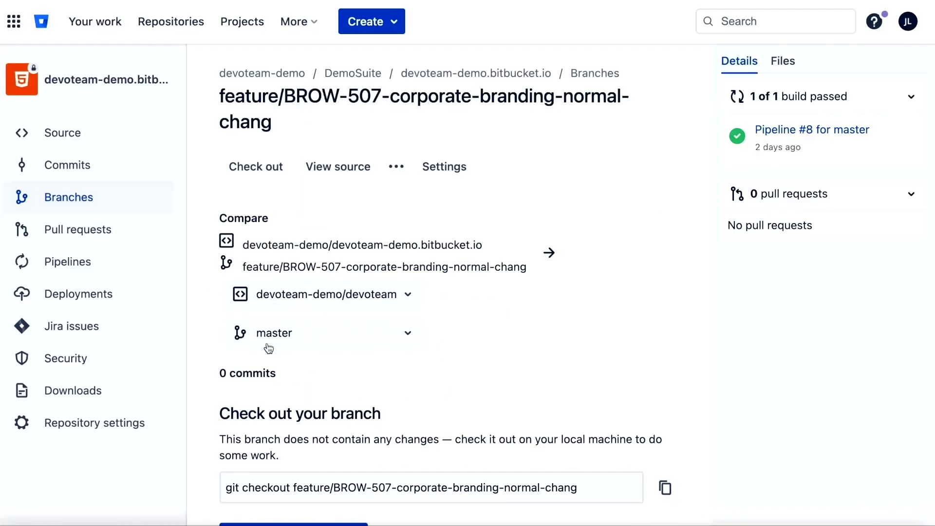
pyautogui.scroll(-1, 520, 361)
pyautogui.scroll(-1, 520, 363)
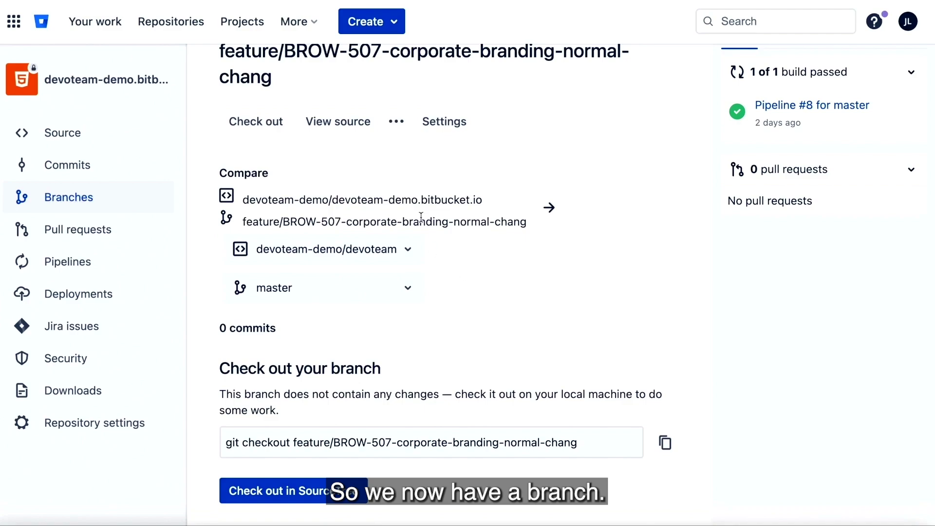
pyautogui.click(302, 493)
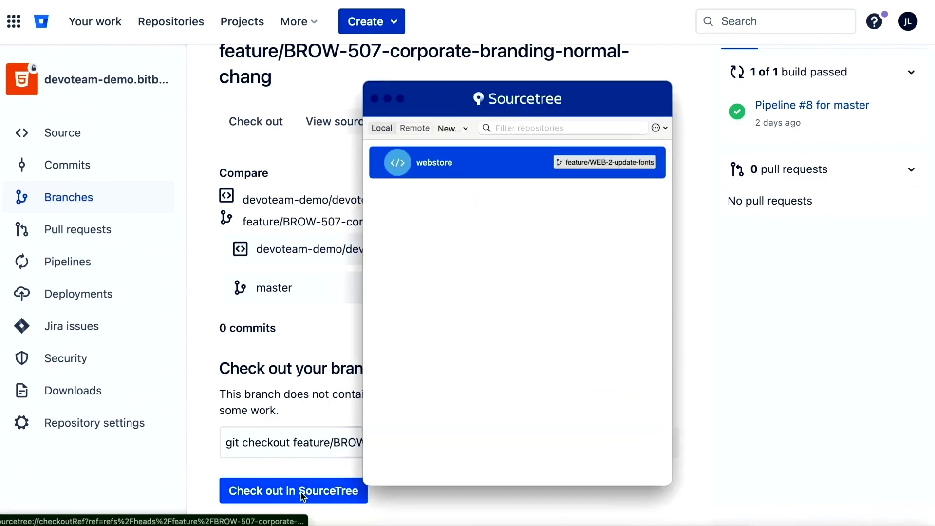
# Clone devoteam-demo.bitbucket.io locally and open index.html in VS Code
pyautogui.click(589, 169)
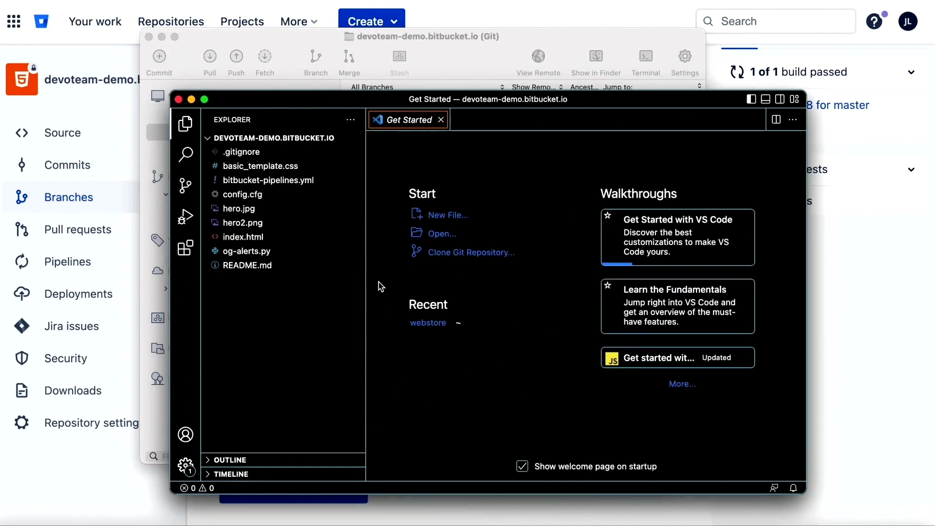
pyautogui.click(249, 237)
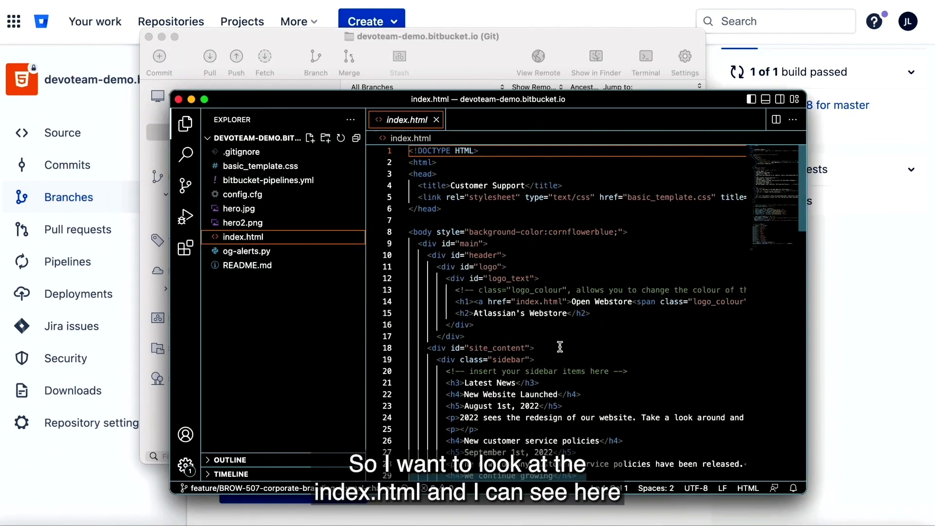
# Replace cornflowerblue with coral as the body background-color on line 8, then save index.html
pyautogui.scroll(-4, 651, 367)
pyautogui.scroll(4, 616, 364)
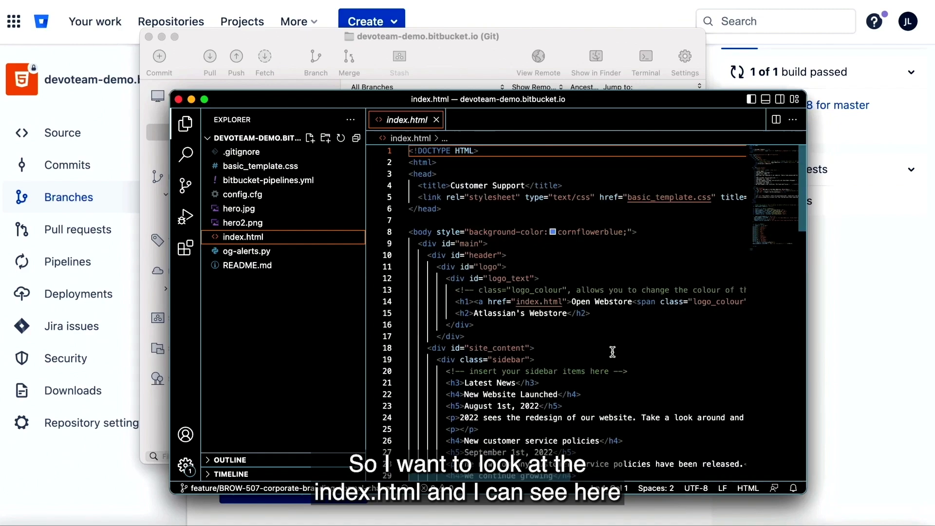
pyautogui.click(558, 233)
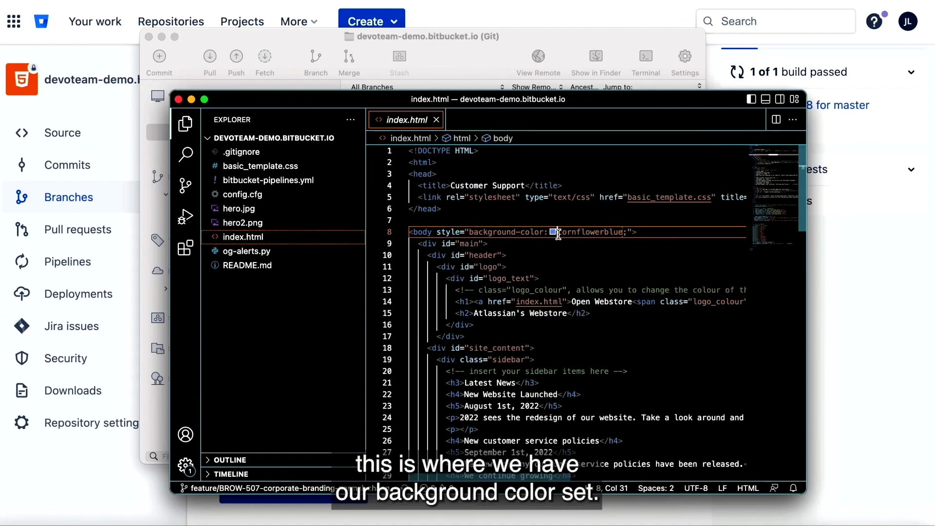
pyautogui.moveTo(558, 232); pyautogui.dragTo(624, 232)
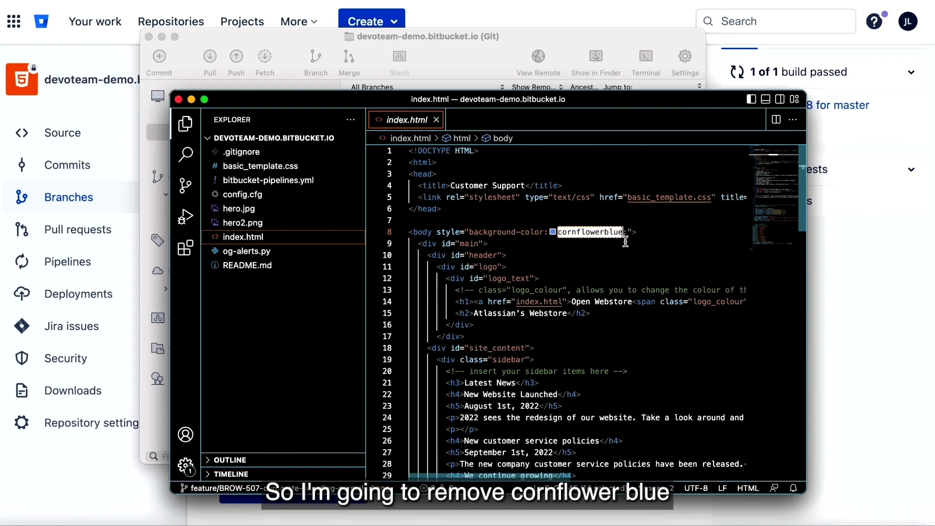
pyautogui.press('BackSpace')
pyautogui.write('c')
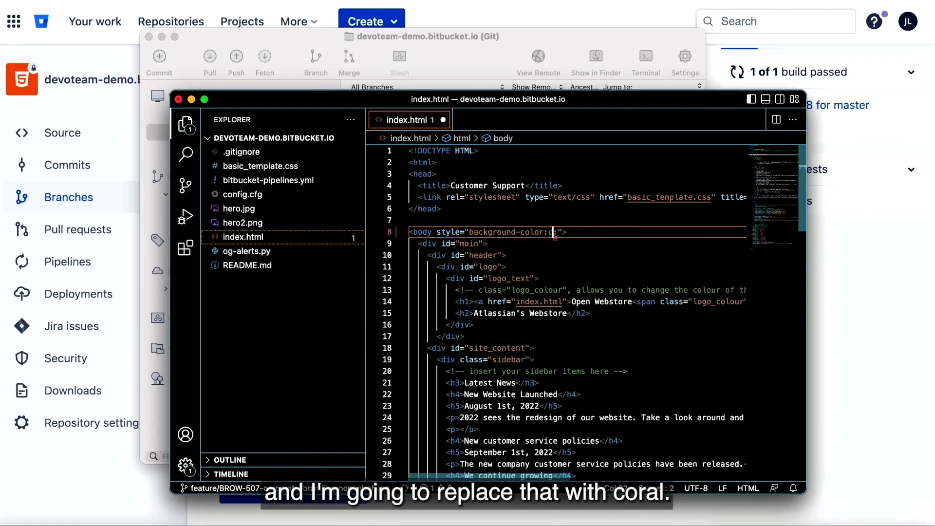
pyautogui.write('o')
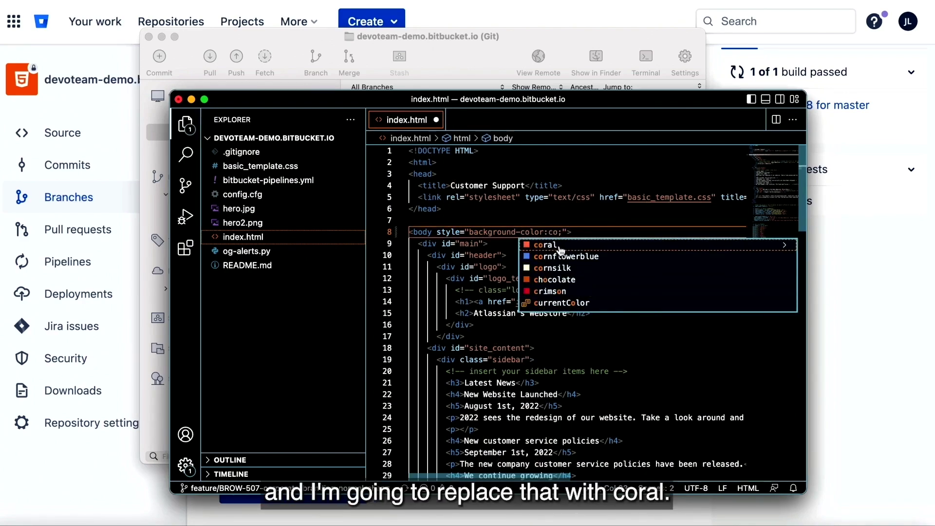
pyautogui.press('Return')
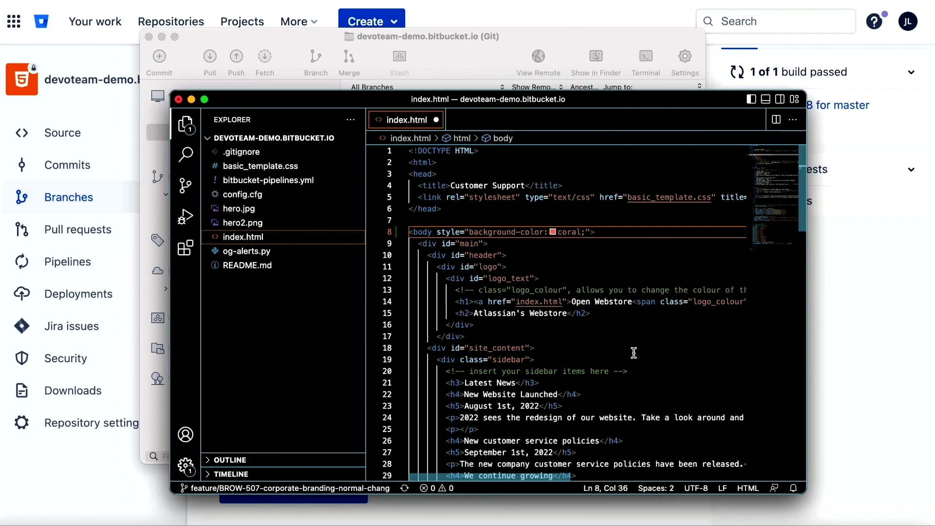
pyautogui.press('super+s')
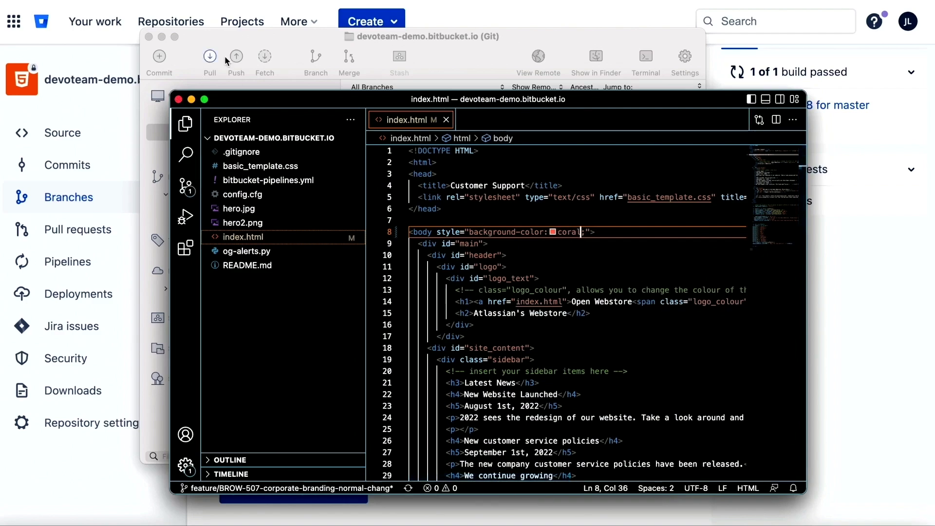
# Switch from VS Code to Sourcetree and start committing the pending index.html change
pyautogui.click(191, 99)
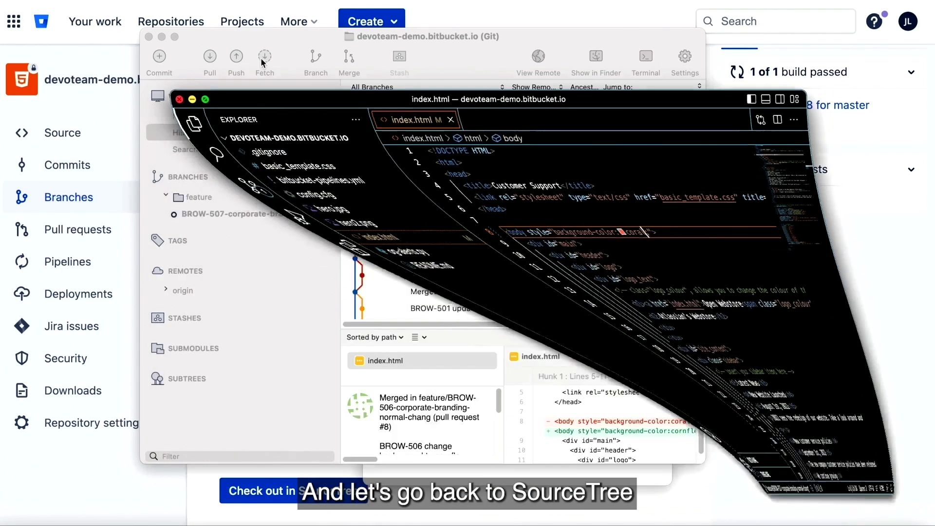
pyautogui.click(320, 155)
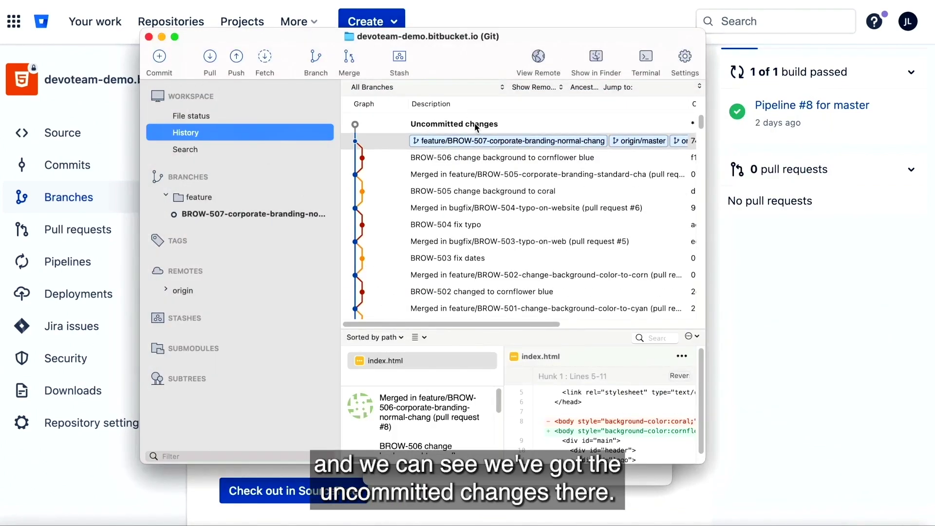
pyautogui.click(161, 57)
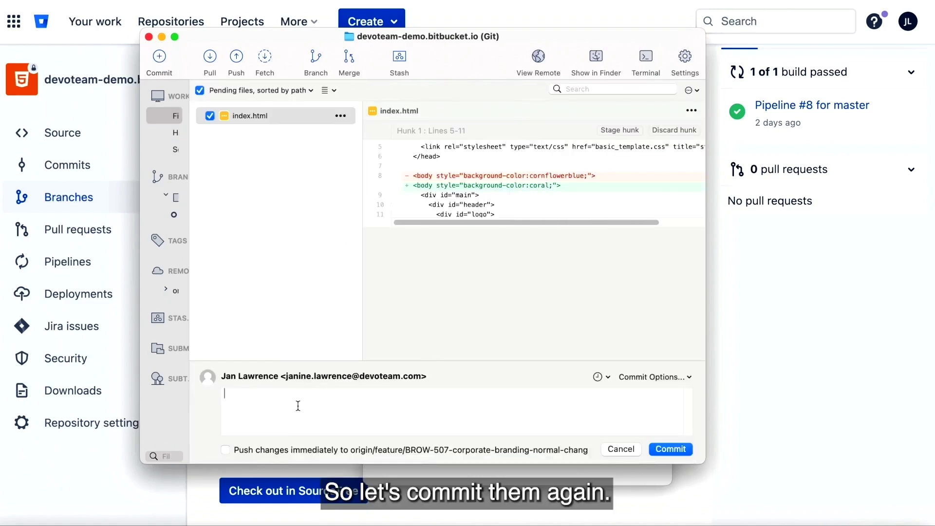
# Commit with the message 'BROW-507 change the background color to coral'
pyautogui.write('BRWO-507')
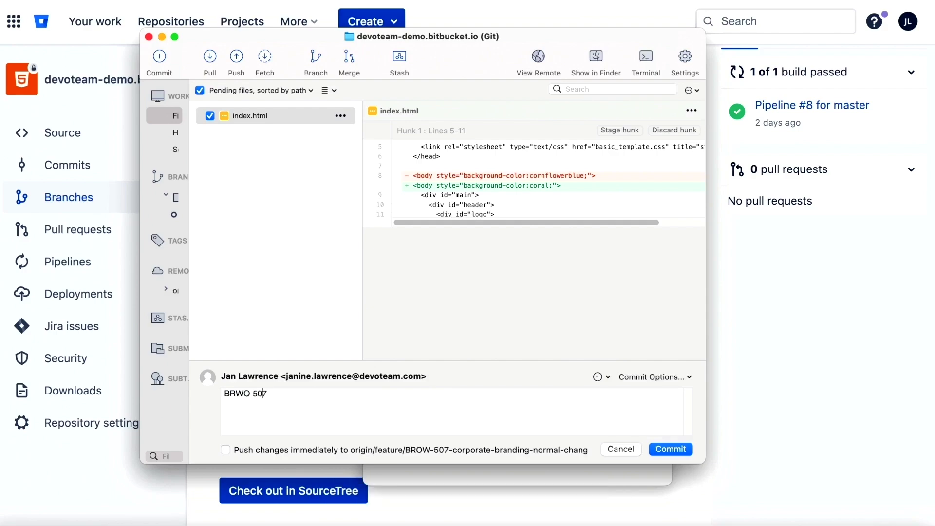
pyautogui.press('BackSpace')
pyautogui.press('BackSpace')
pyautogui.write('OW-507')
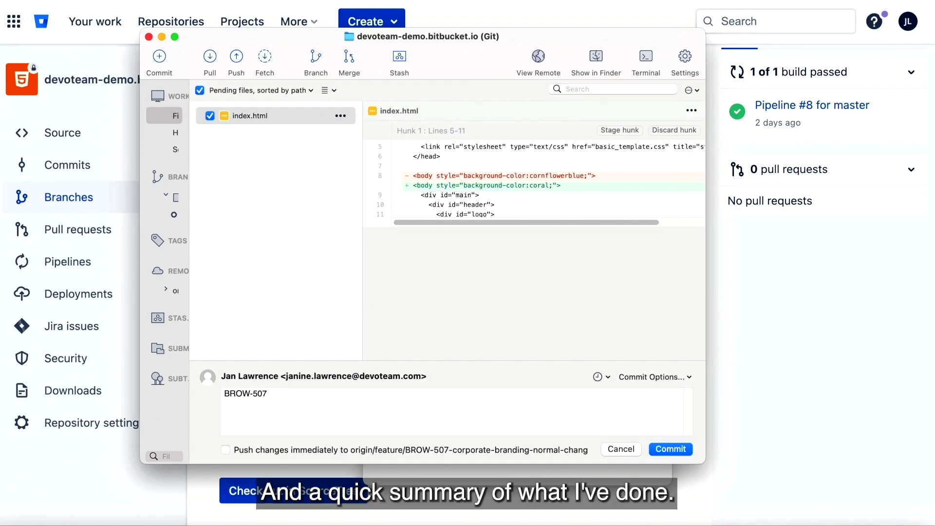
pyautogui.write(' change t')
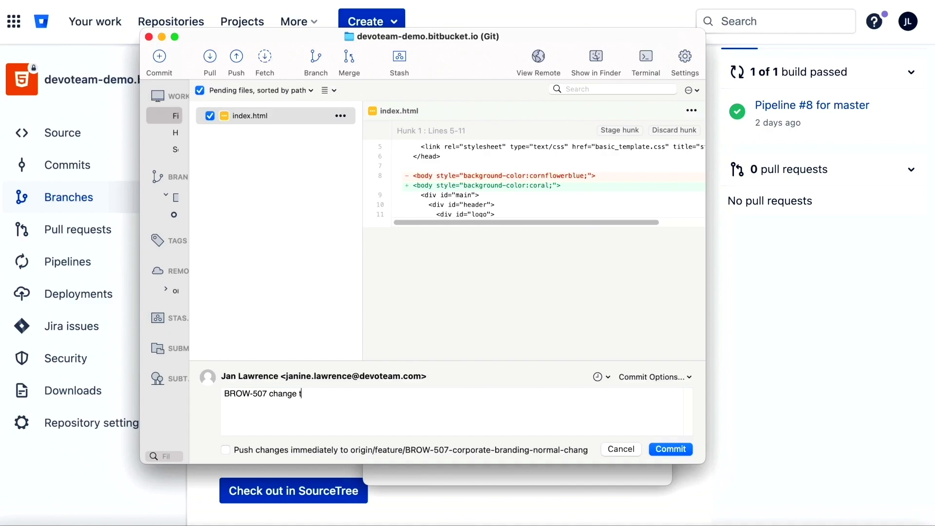
pyautogui.write('he backgroudn color to')
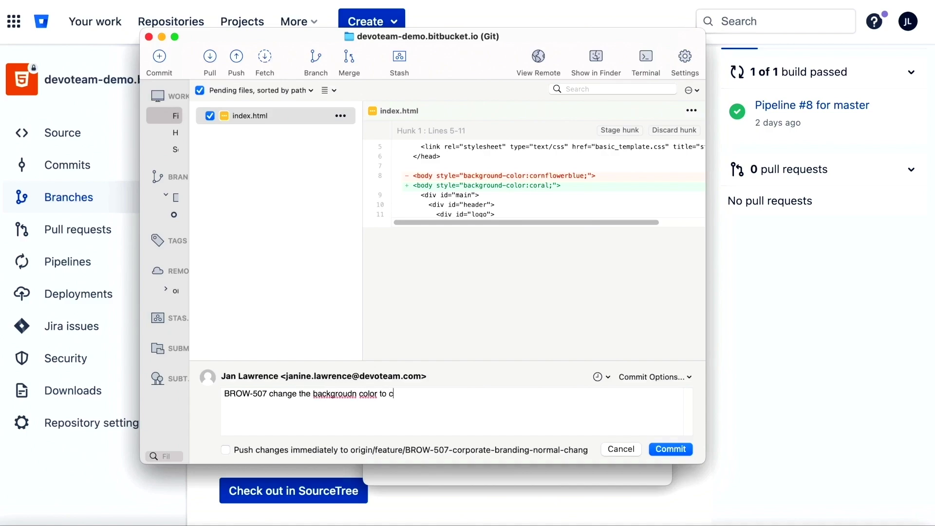
pyautogui.click(356, 396)
pyautogui.press('BackSpace')
pyautogui.press('BackSpace')
pyautogui.write('nd')
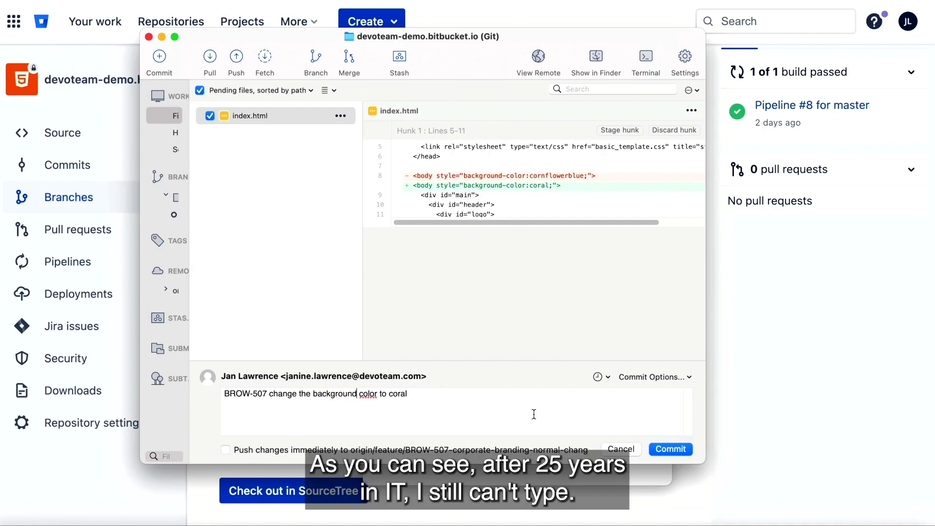
pyautogui.click(671, 450)
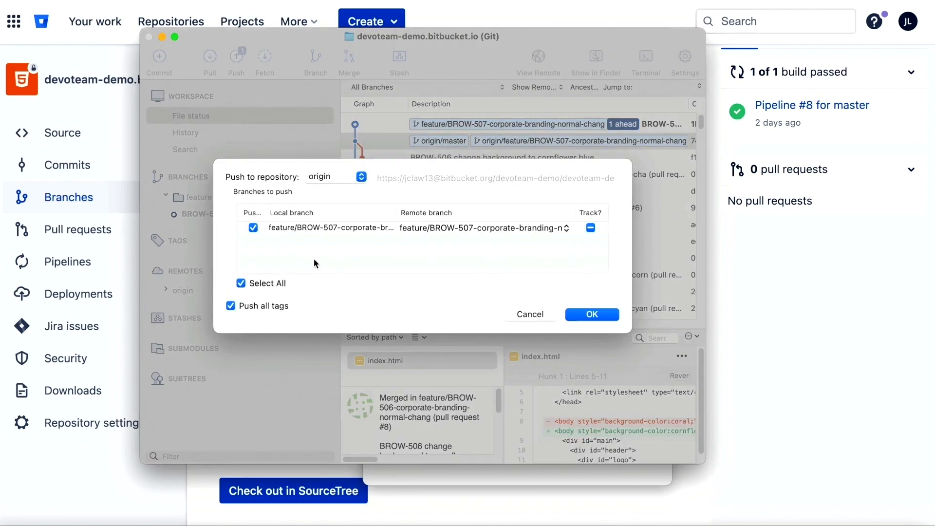
# Push the BROW-507 feature branch to origin
pyautogui.click(599, 317)
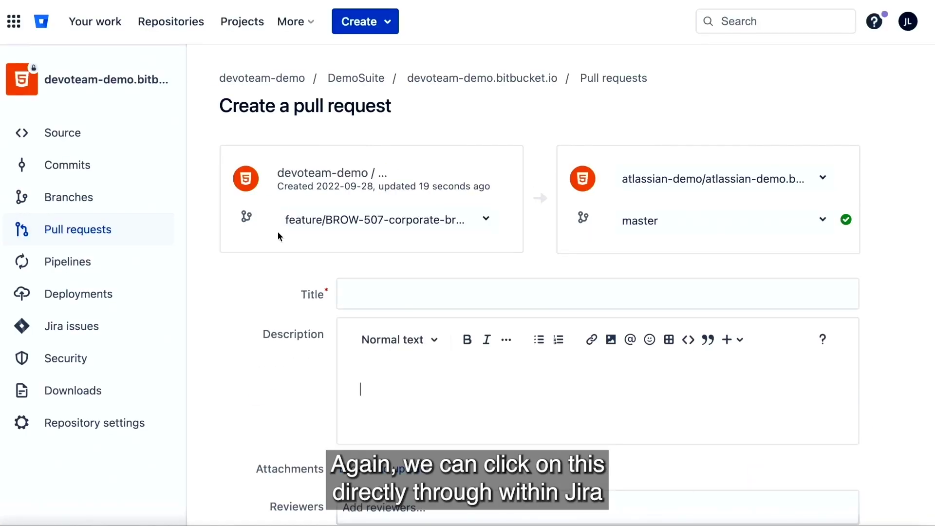
# Create a pull request from the BROW-507 branch into devoteam-demo master, deleting the branch after merge
pyautogui.click(703, 181)
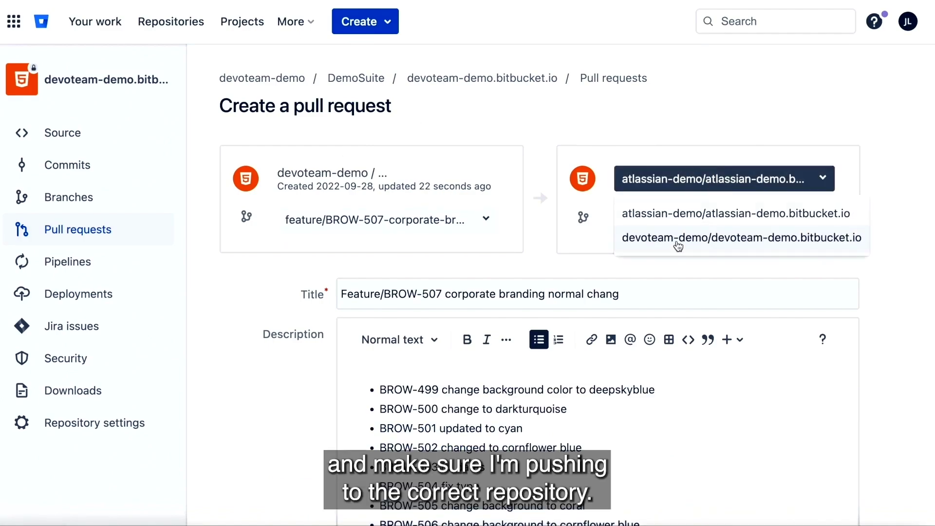
pyautogui.click(678, 243)
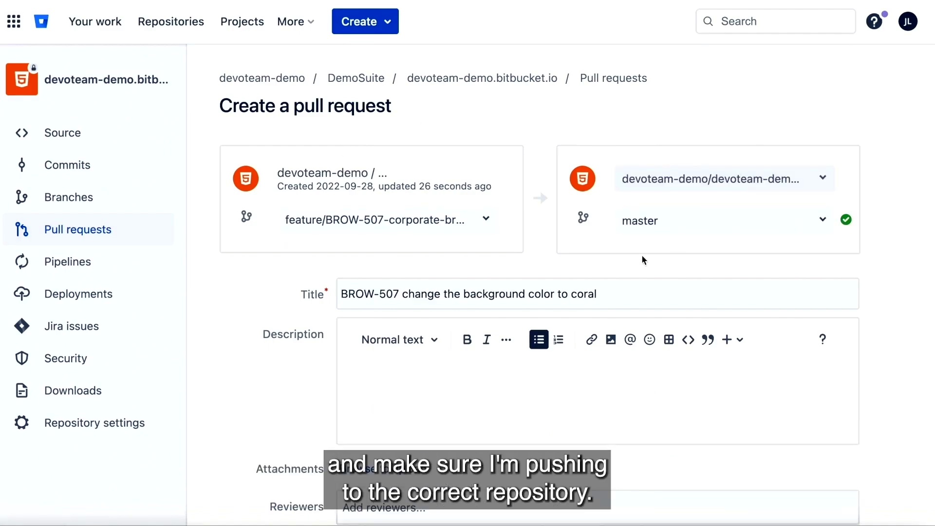
pyautogui.scroll(-5, 236, 353)
pyautogui.click(342, 311)
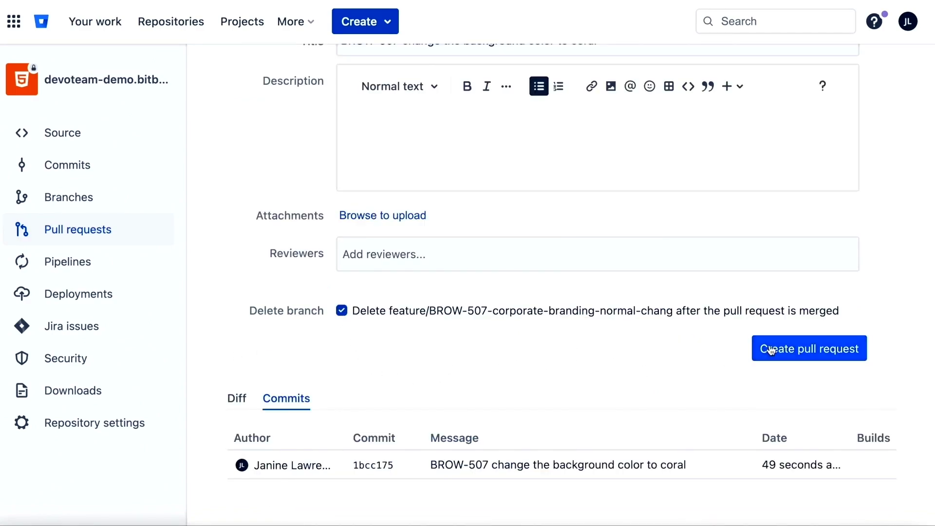
pyautogui.click(797, 350)
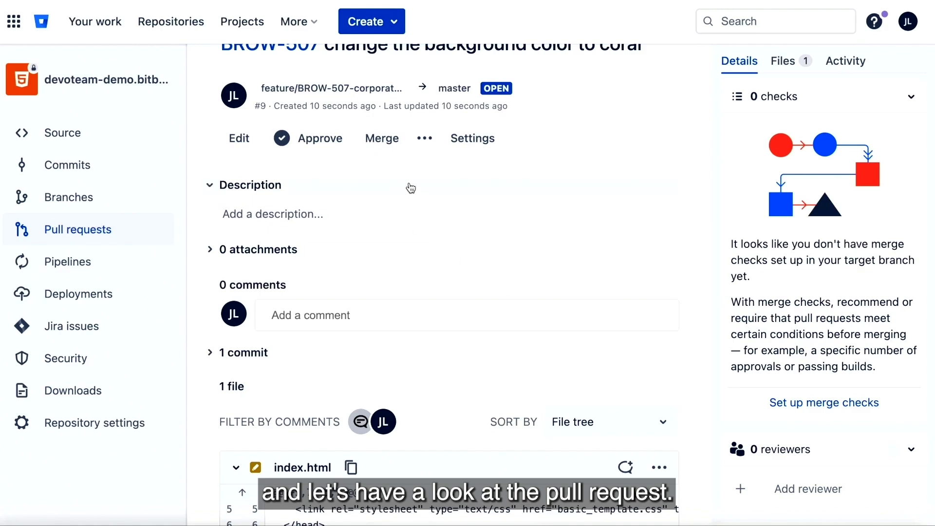
# Approve pull request #9 and merge it into master, transitioning BROW-507 to Done
pyautogui.click(322, 141)
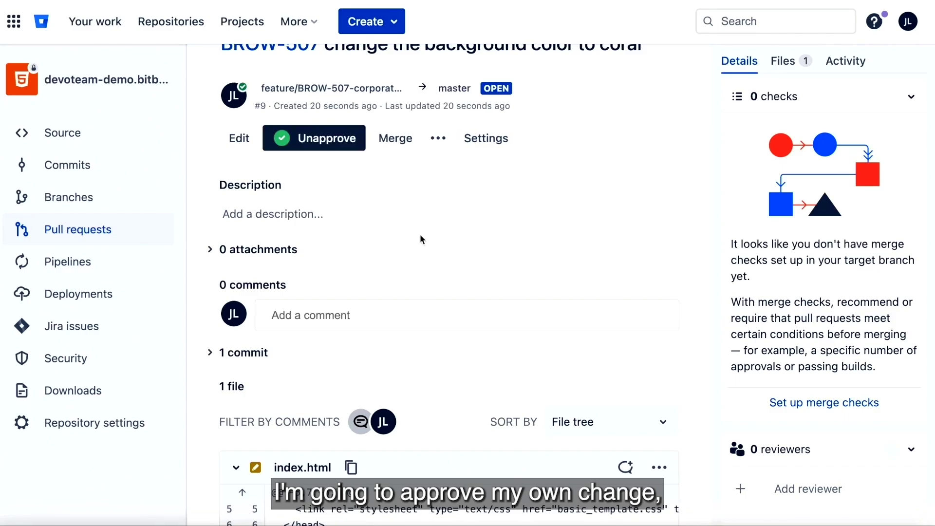
pyautogui.click(399, 144)
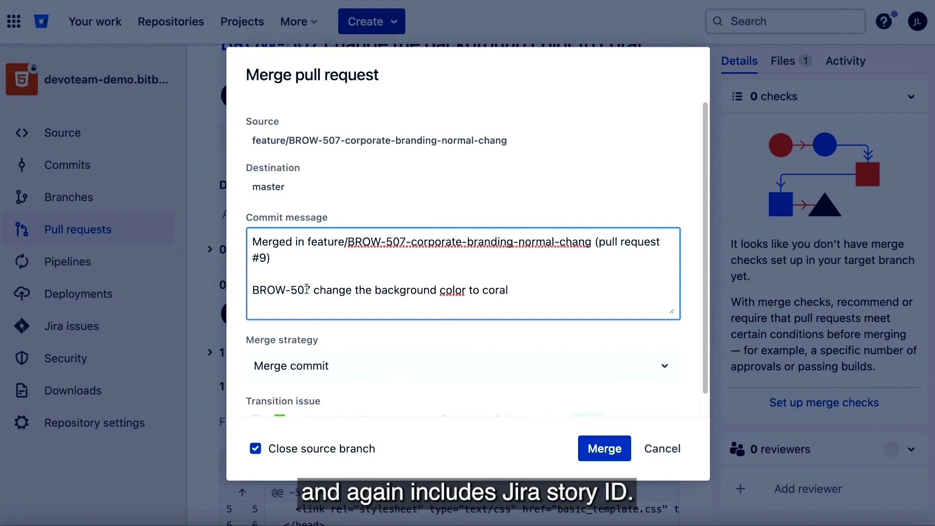
pyautogui.moveTo(252, 291); pyautogui.dragTo(312, 290)
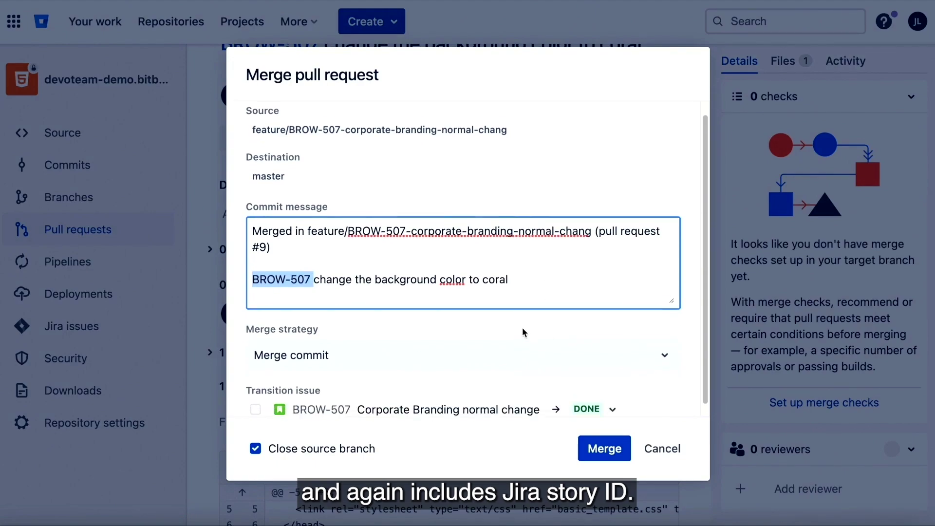
pyautogui.scroll(-1, 521, 328)
pyautogui.click(255, 401)
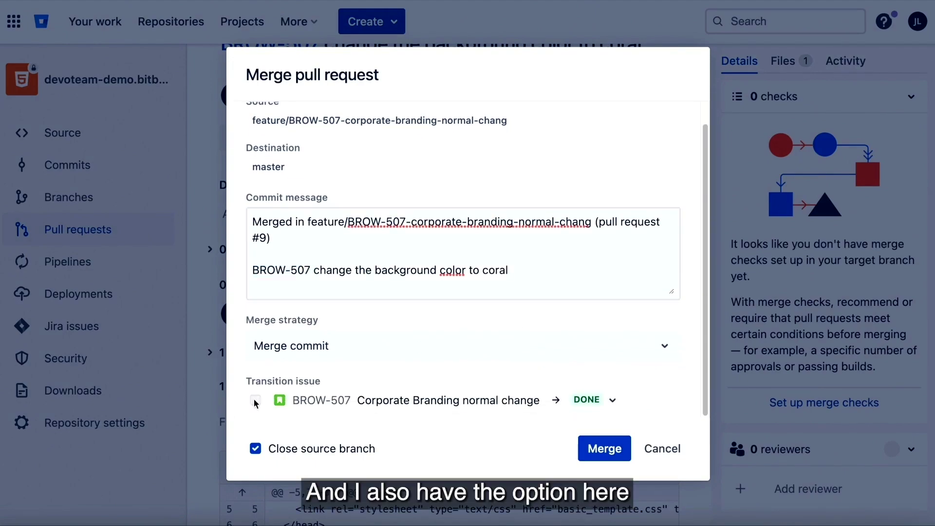
pyautogui.click(255, 401)
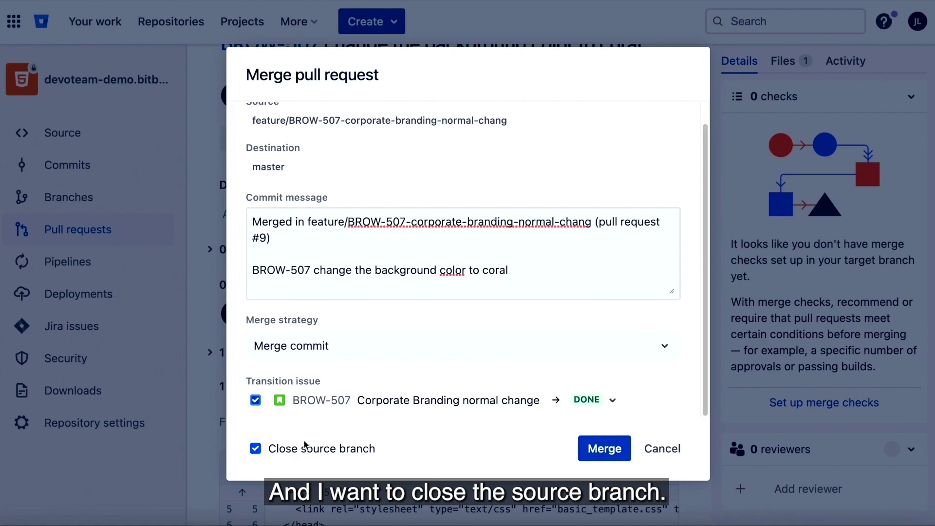
pyautogui.click(609, 449)
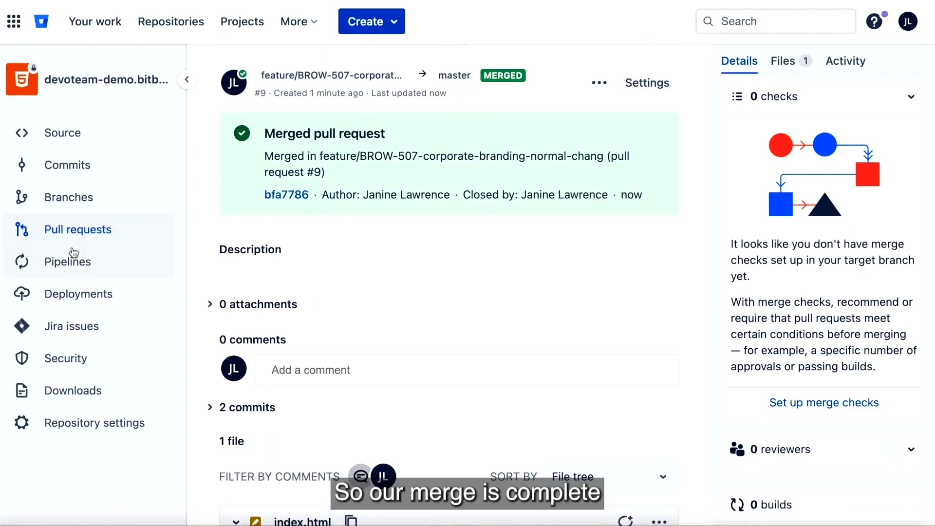
# Open pipeline #9 and follow the paused Deploy step's link to change request OP-8
pyautogui.click(78, 263)
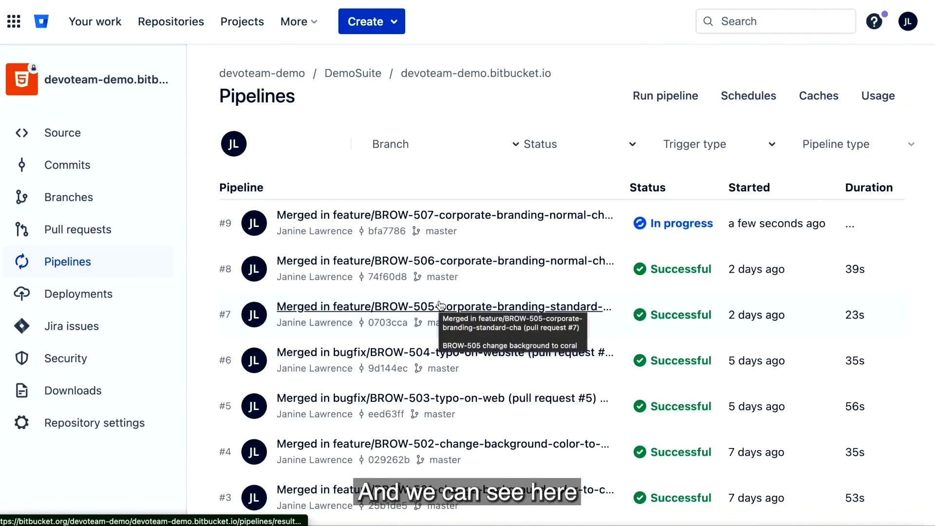
pyautogui.click(480, 220)
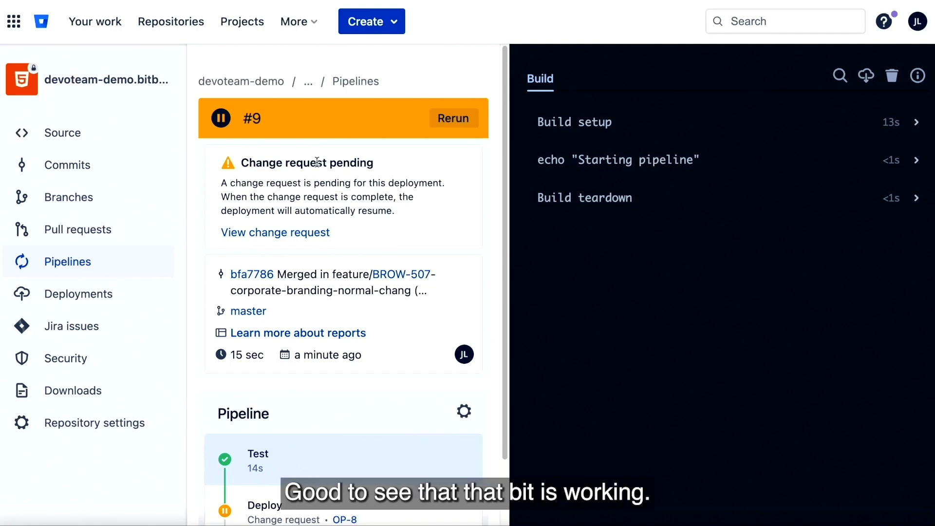
pyautogui.scroll(-2, 379, 229)
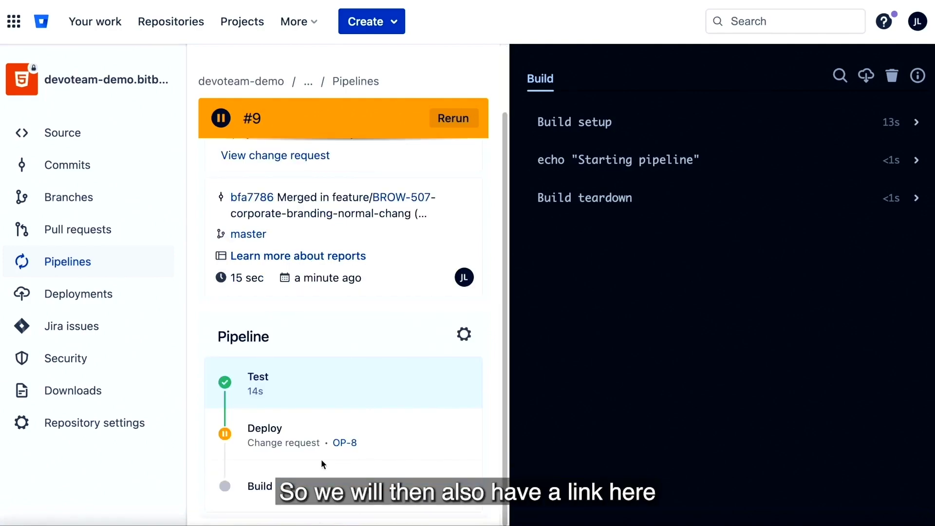
pyautogui.click(348, 445)
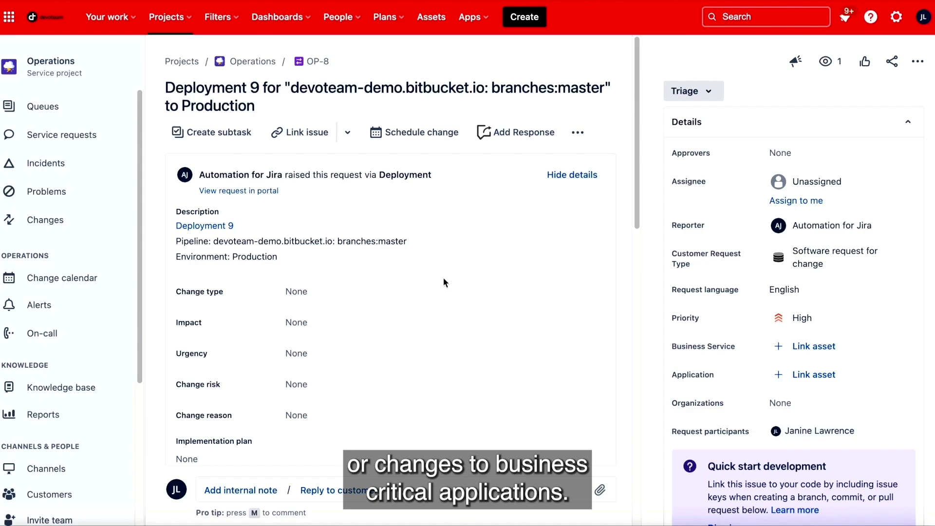
# Set change request OP-8 as a Normal change, moving it from Triage to Planning
pyautogui.click(709, 92)
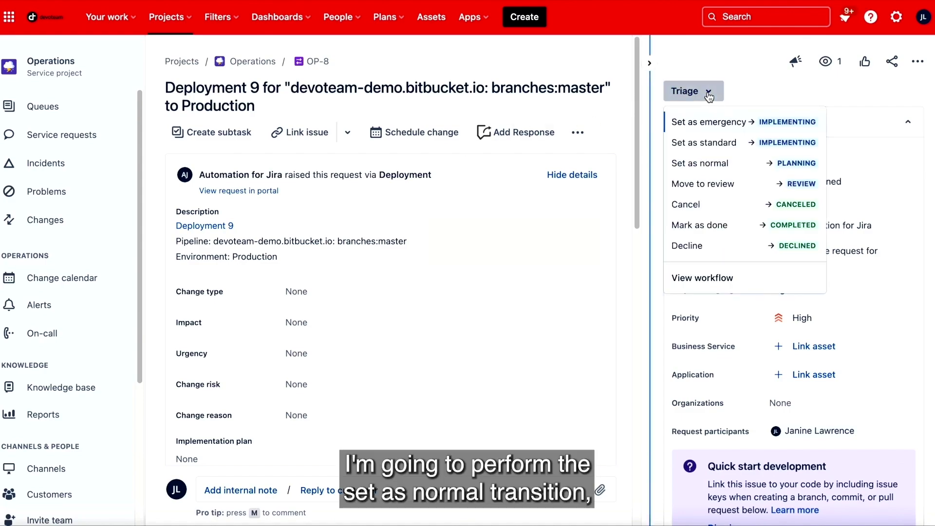
pyautogui.click(713, 164)
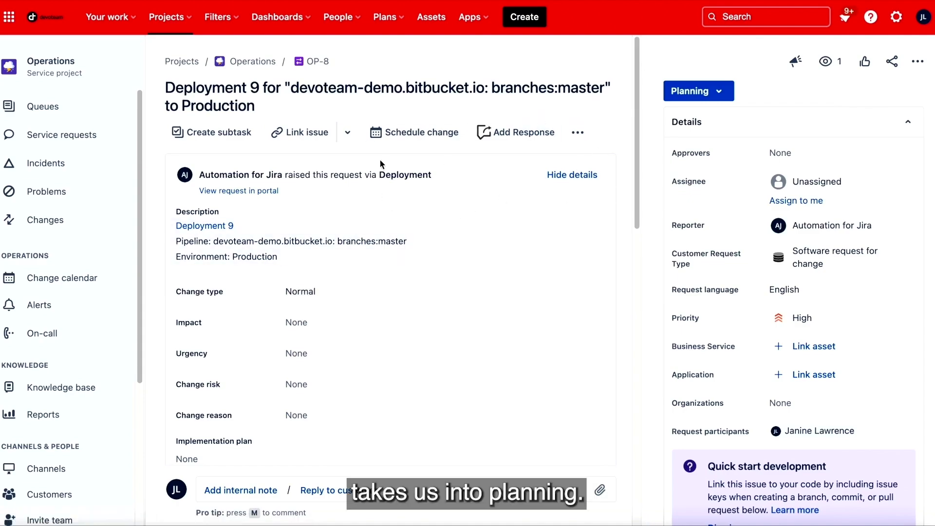
# Schedule the OP-8 change for 23/11/2022, starting 12:30 and ending 13:00
pyautogui.click(440, 136)
pyautogui.click(101, 114)
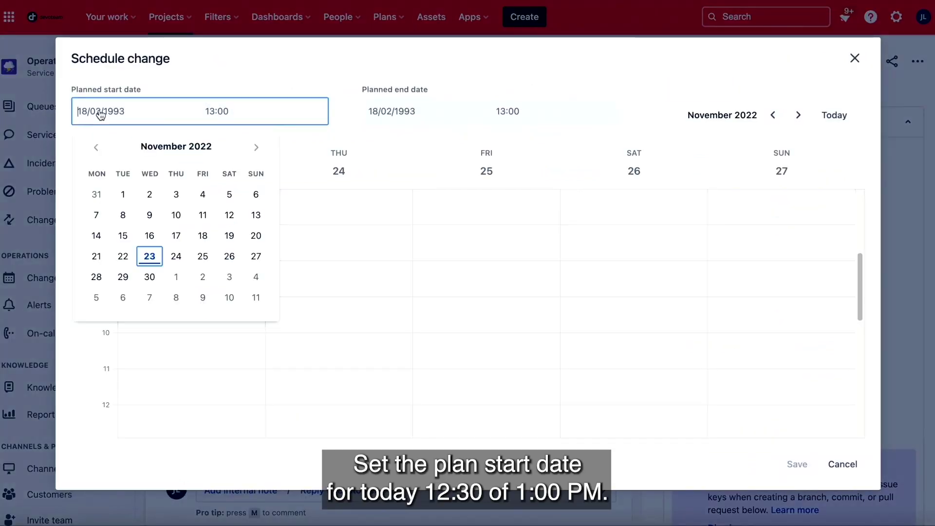
pyautogui.click(161, 262)
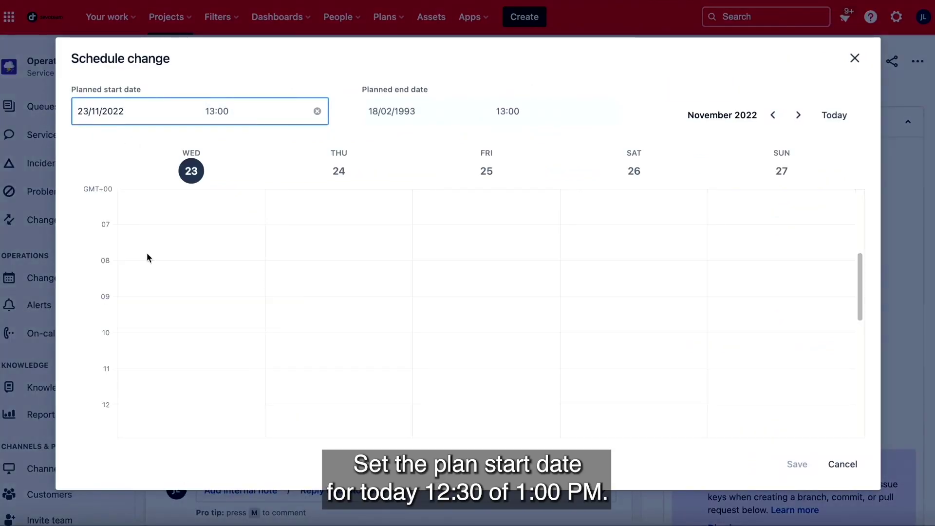
pyautogui.click(220, 115)
pyautogui.click(219, 144)
pyautogui.click(406, 113)
pyautogui.click(438, 255)
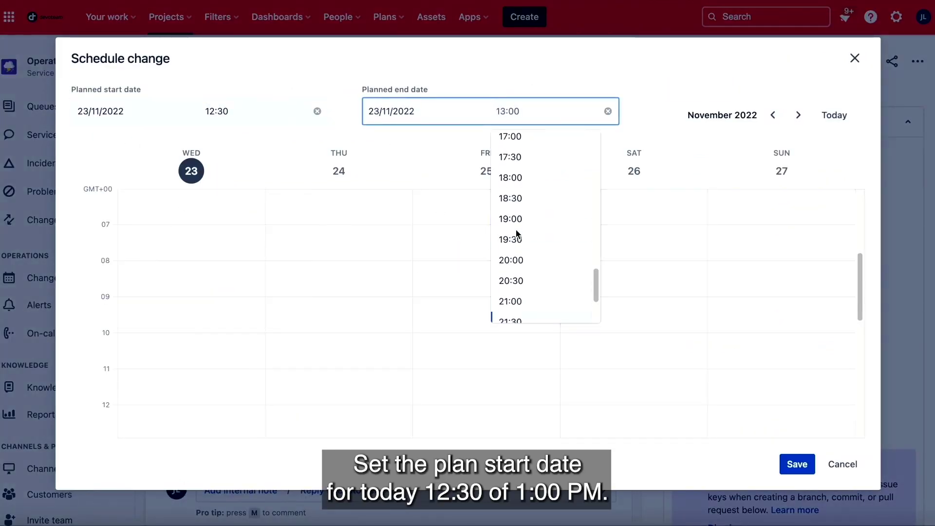
pyautogui.scroll(1, 517, 195)
pyautogui.click(518, 144)
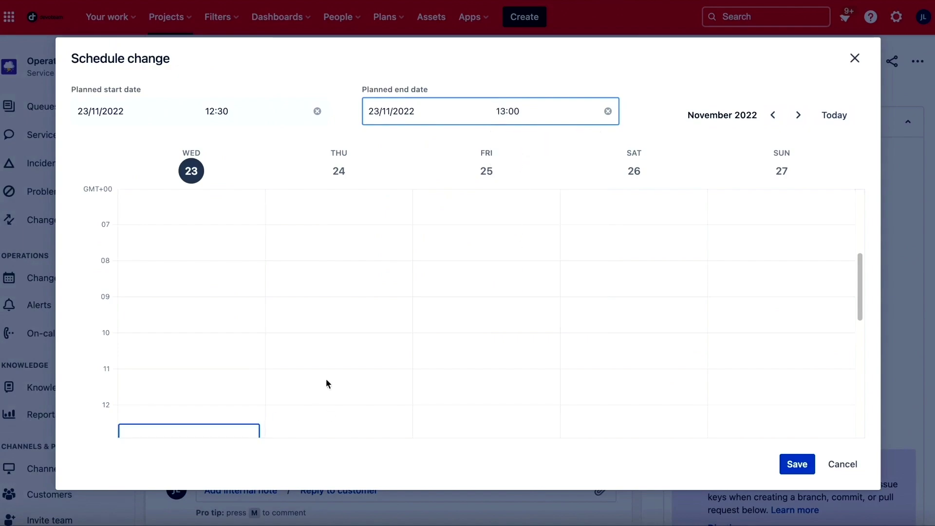
# Shift the change window to 12:45–13:15 on the calendar and save the schedule
pyautogui.moveTo(860, 293); pyautogui.dragTo(860, 320)
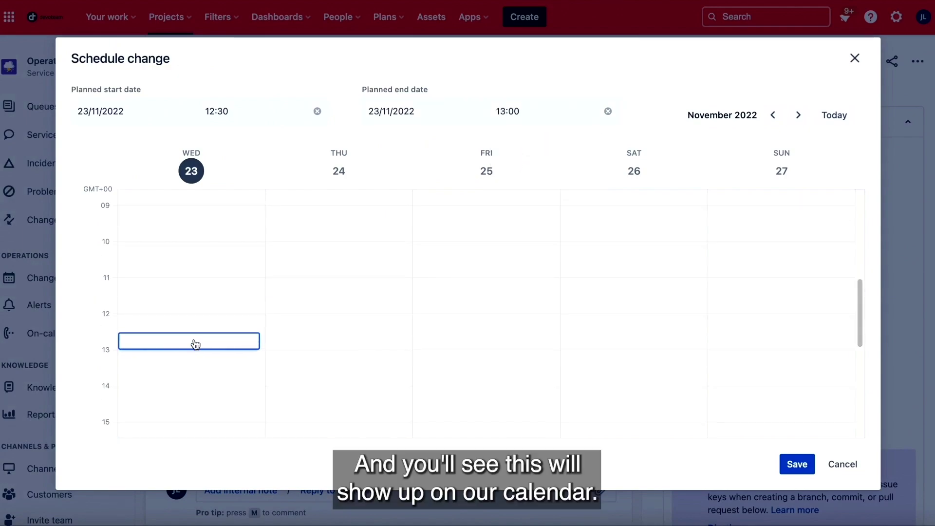
pyautogui.moveTo(196, 345); pyautogui.dragTo(195, 351)
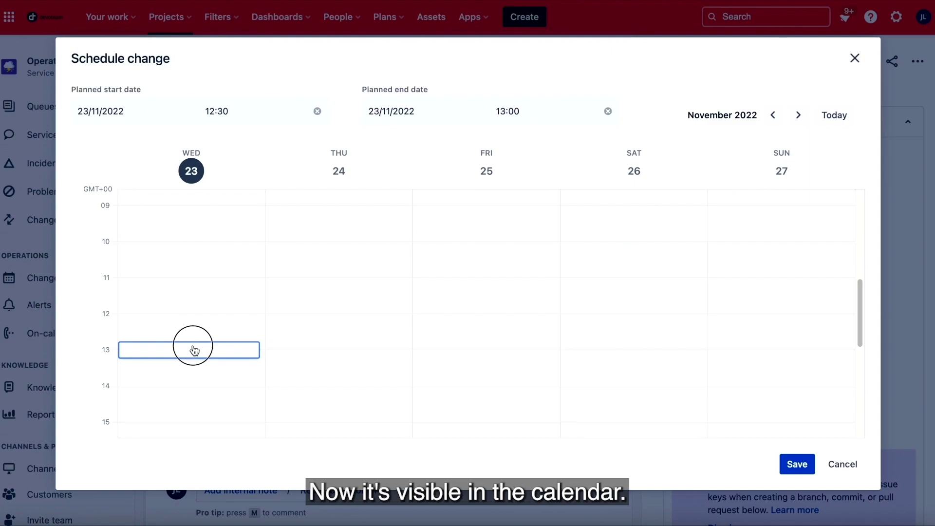
pyautogui.moveTo(195, 351); pyautogui.dragTo(194, 349)
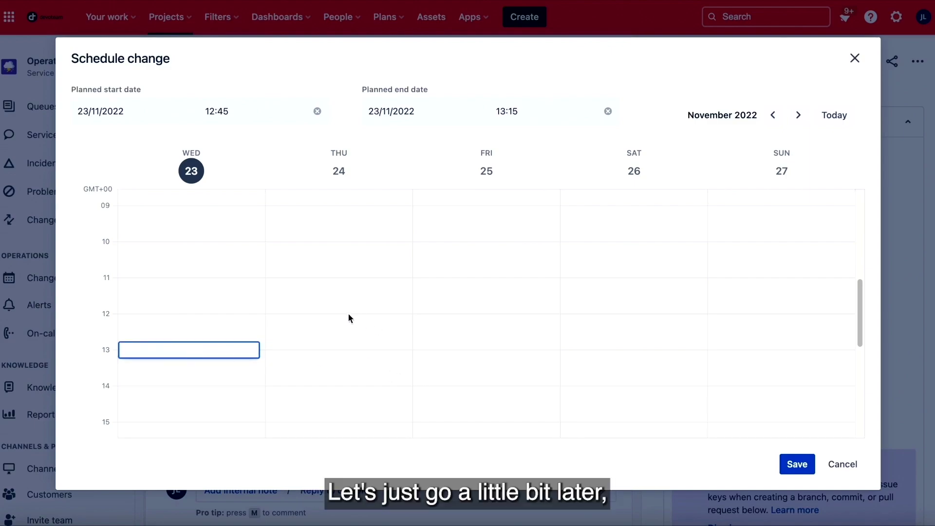
pyautogui.click(797, 465)
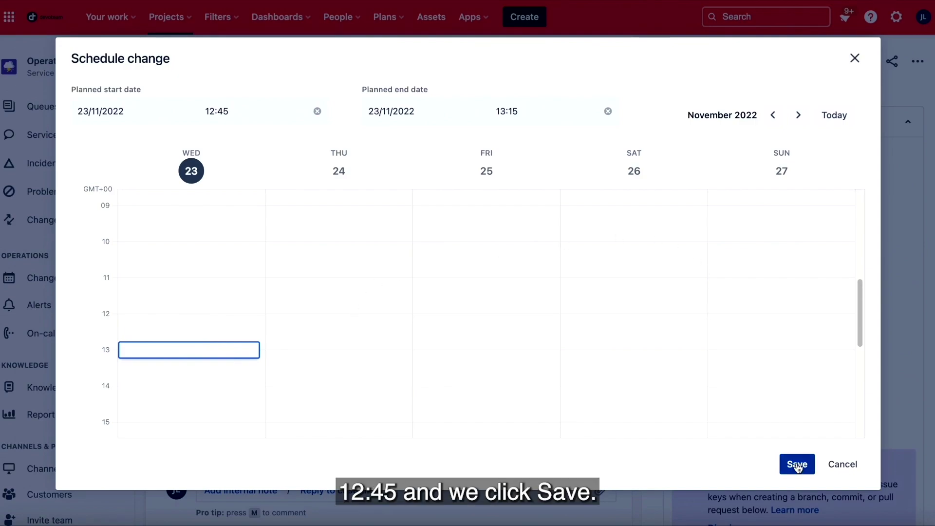
pyautogui.scroll(-10, 560, 363)
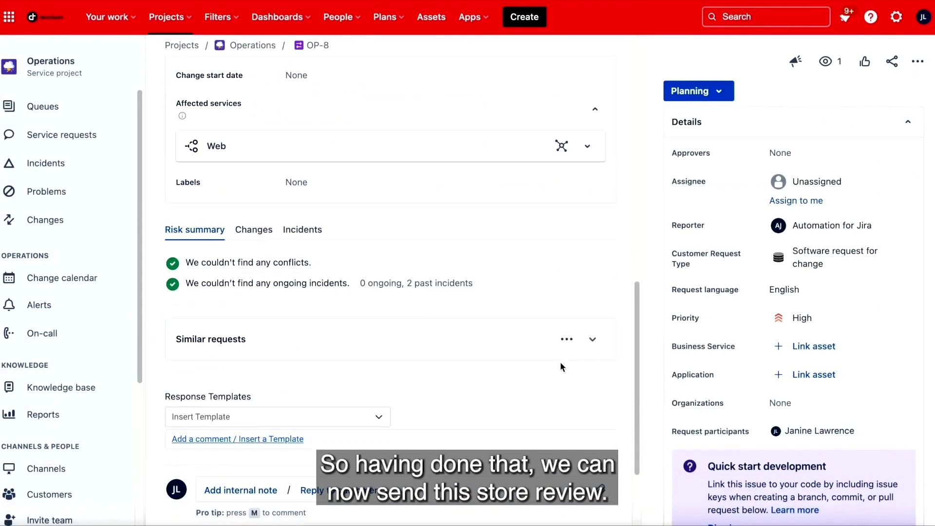
# Move OP-8 to Review and add the suggested colleague as its one required approver
pyautogui.click(691, 91)
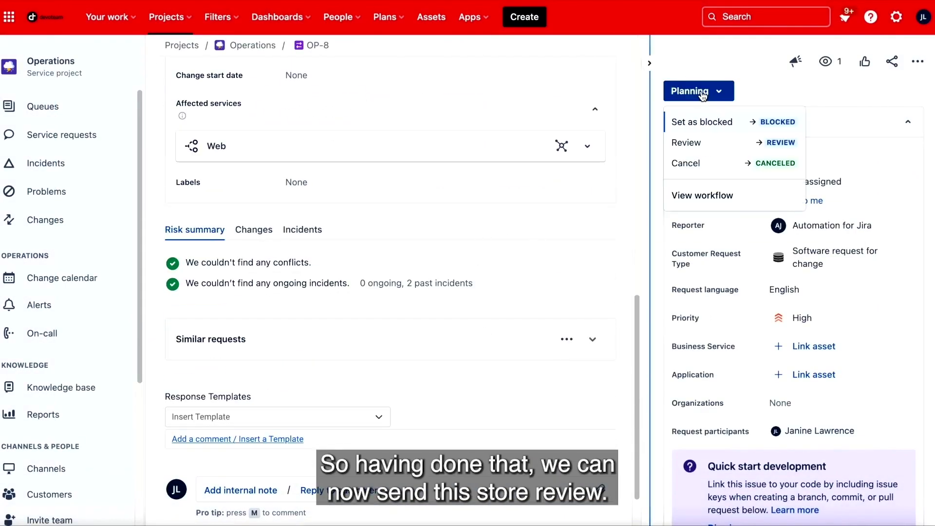
pyautogui.click(686, 143)
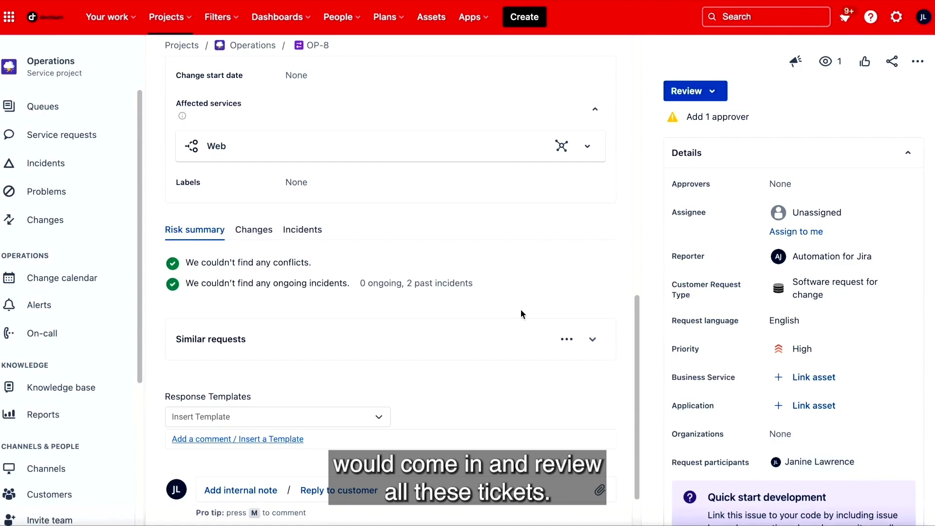
pyautogui.click(723, 117)
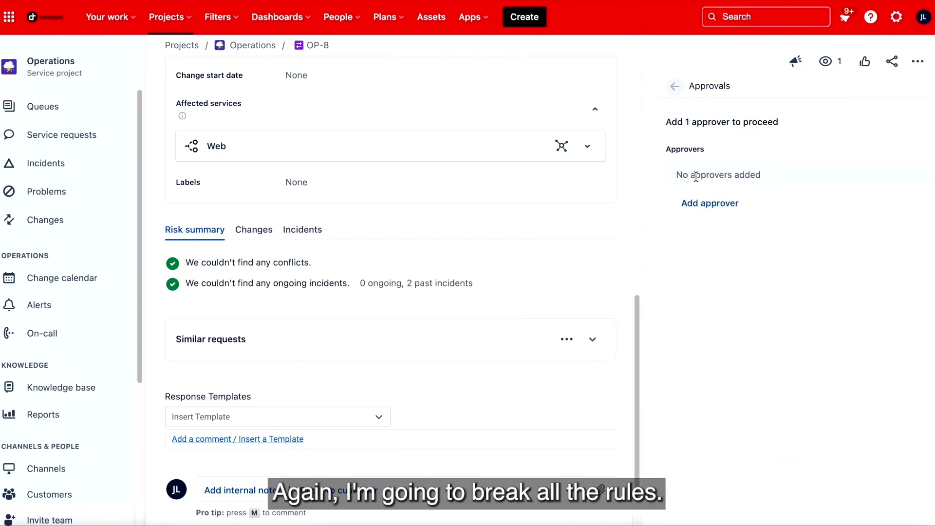
pyautogui.click(700, 207)
pyautogui.write('jan')
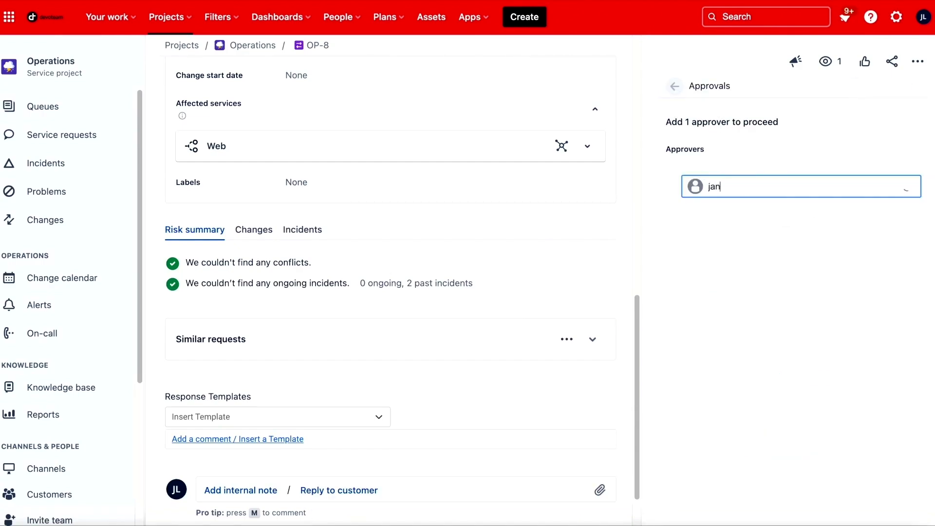
pyautogui.click(768, 223)
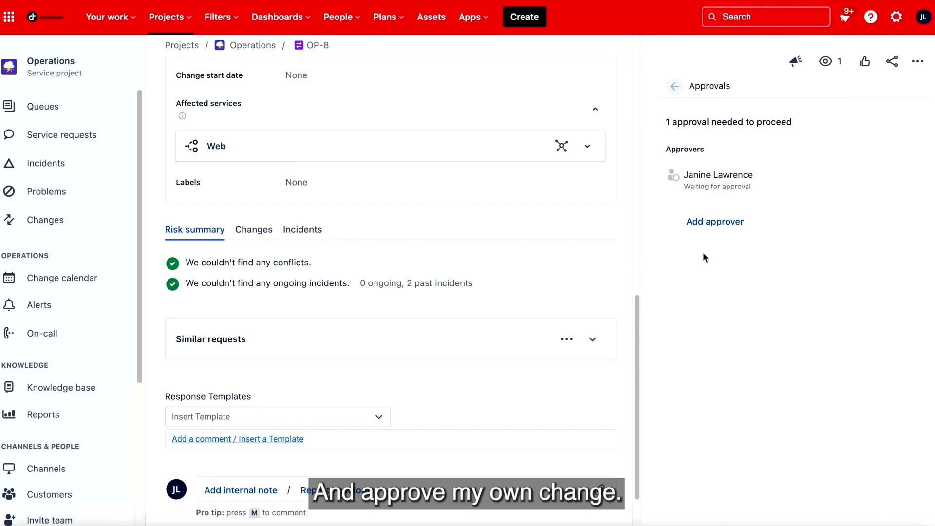
pyautogui.click(675, 86)
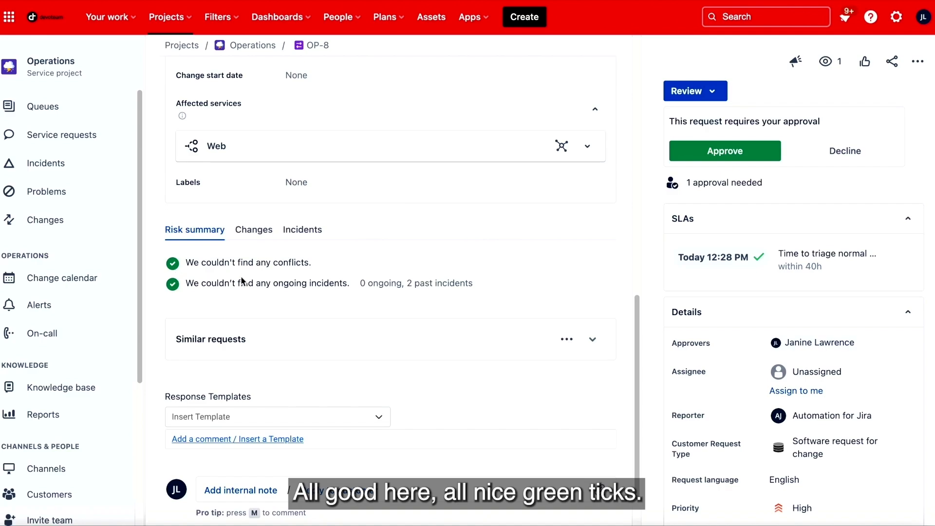
# Approve the OP-8 change request and reload it to confirm it advanced to Implementing
pyautogui.click(722, 148)
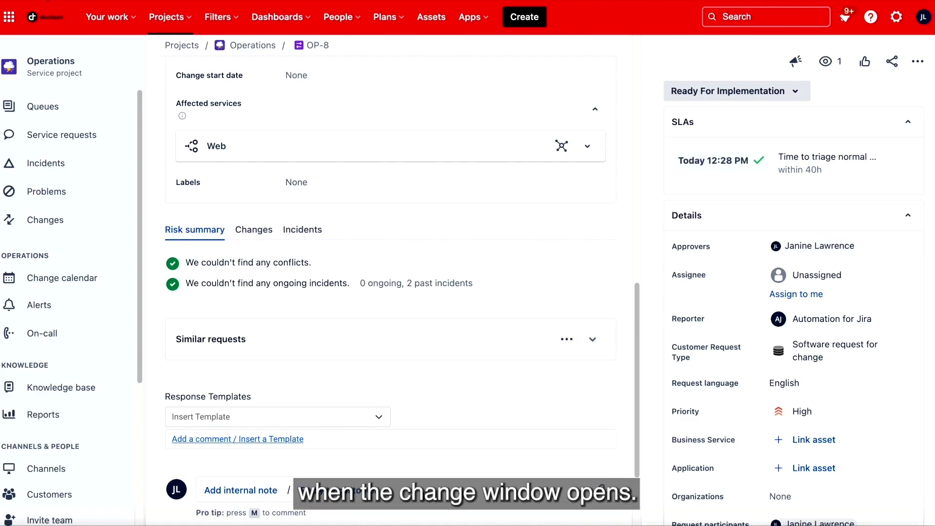
pyautogui.hotkey('ctrl', 'r')
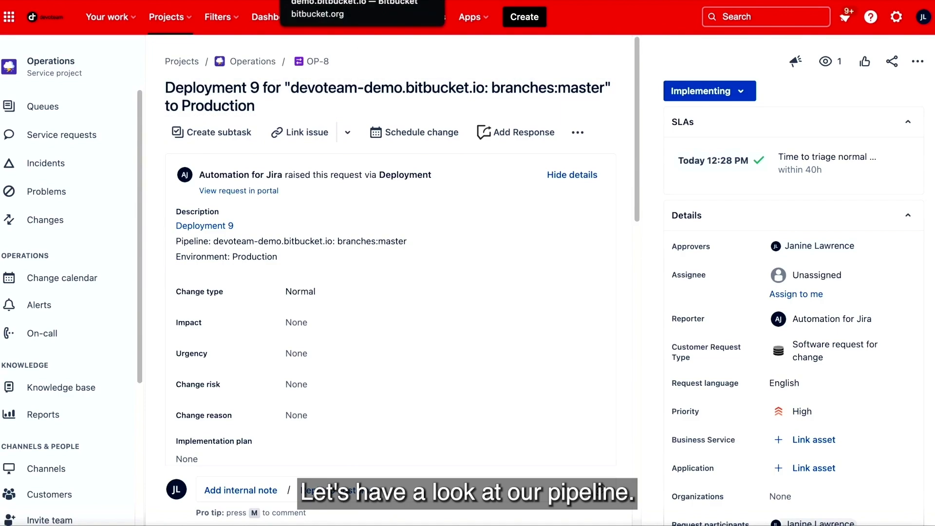
pyautogui.click(316, 1)
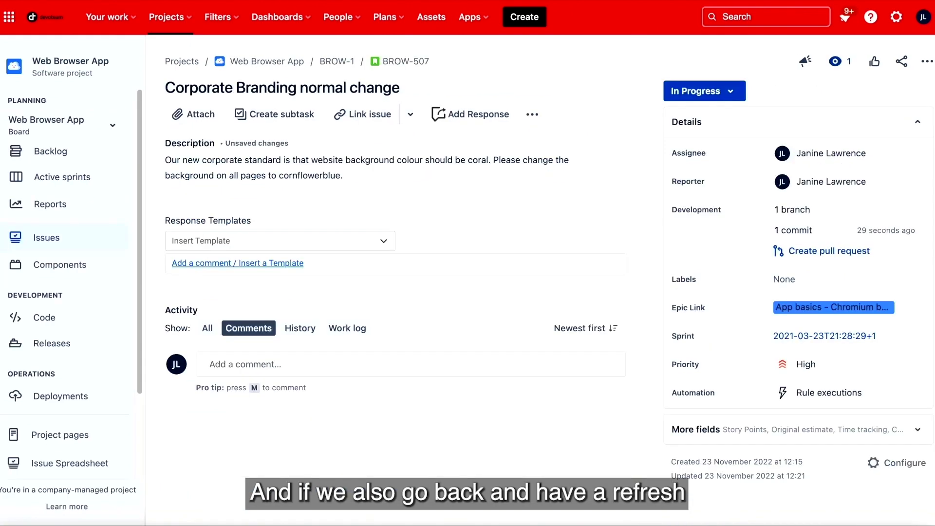
# Refresh BROW-507 to confirm it shows Done with a merged pull request and Production release
pyautogui.press('F5')
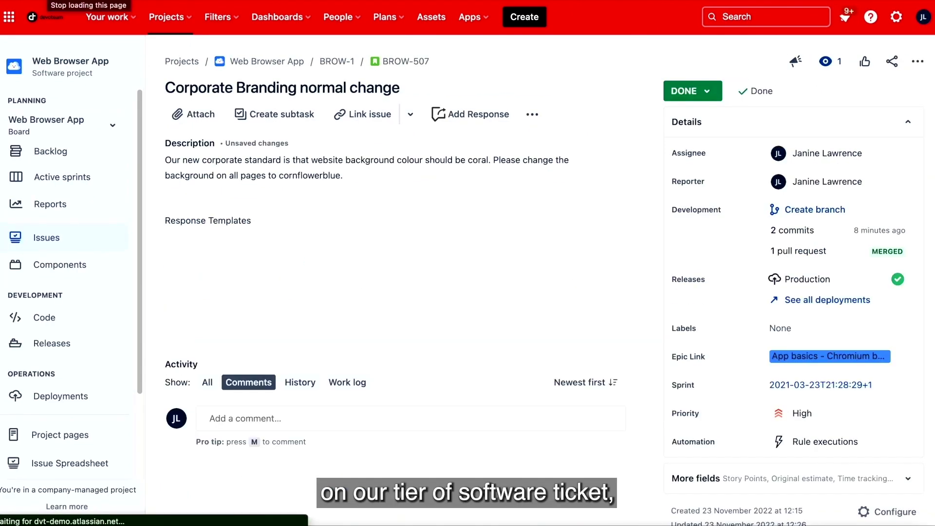